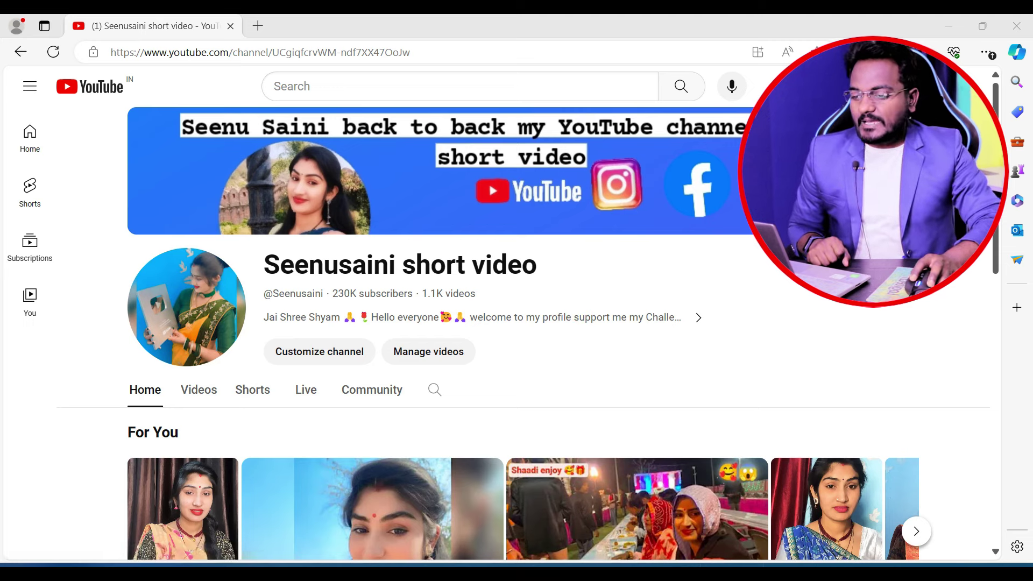
- Open YouTube Studio from the profile avatar's account menu
left_click(1017, 307)
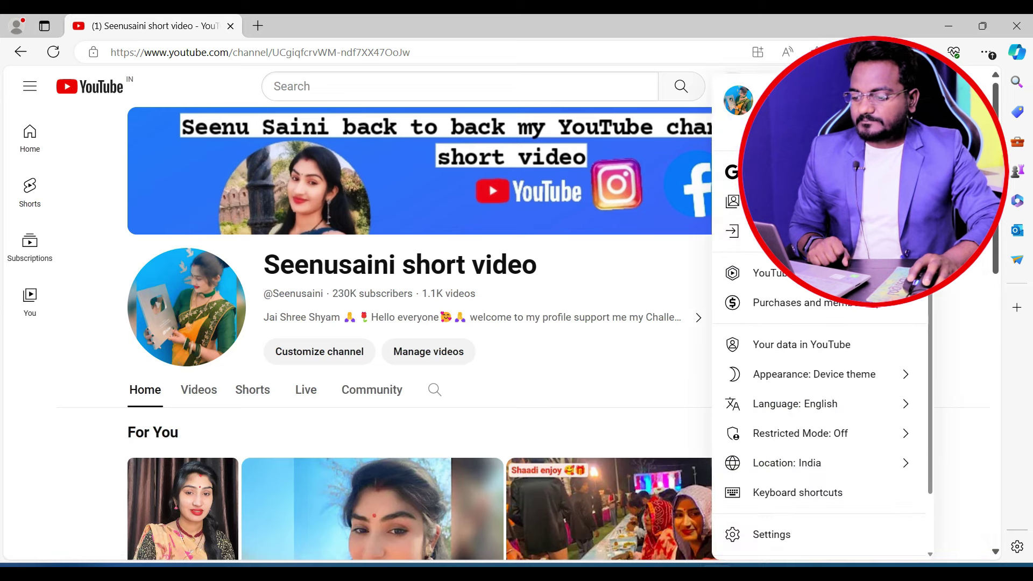
left_click(770, 273)
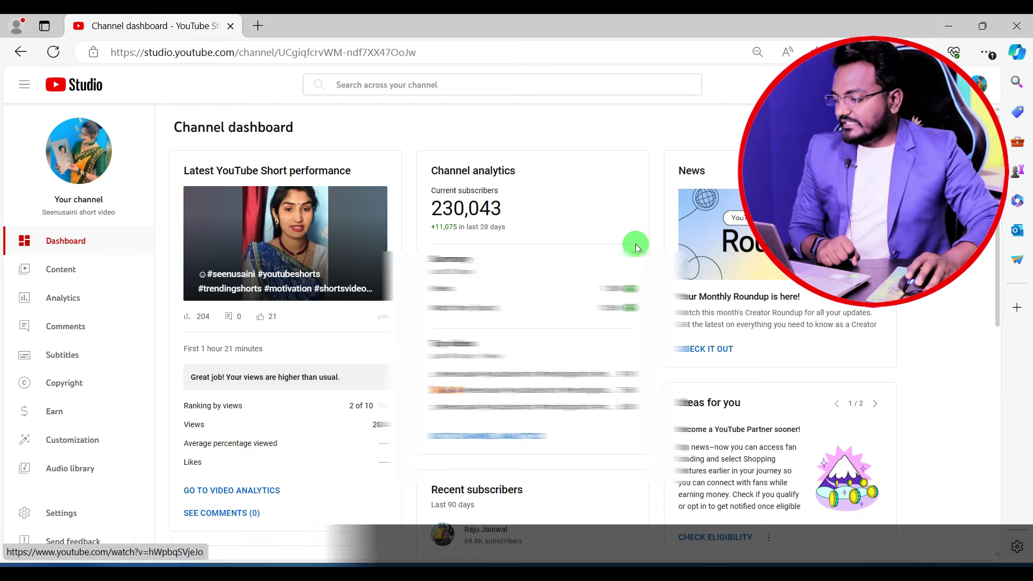
- Go to the Earn page and choose Fix in AdSense for YouTube under Step 2
left_click(73, 416)
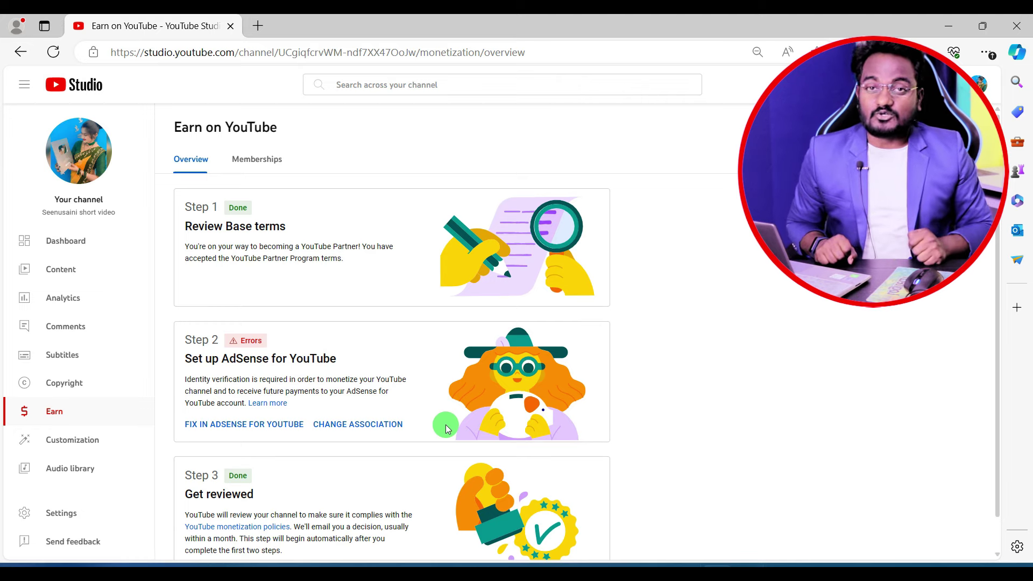
left_click(244, 424)
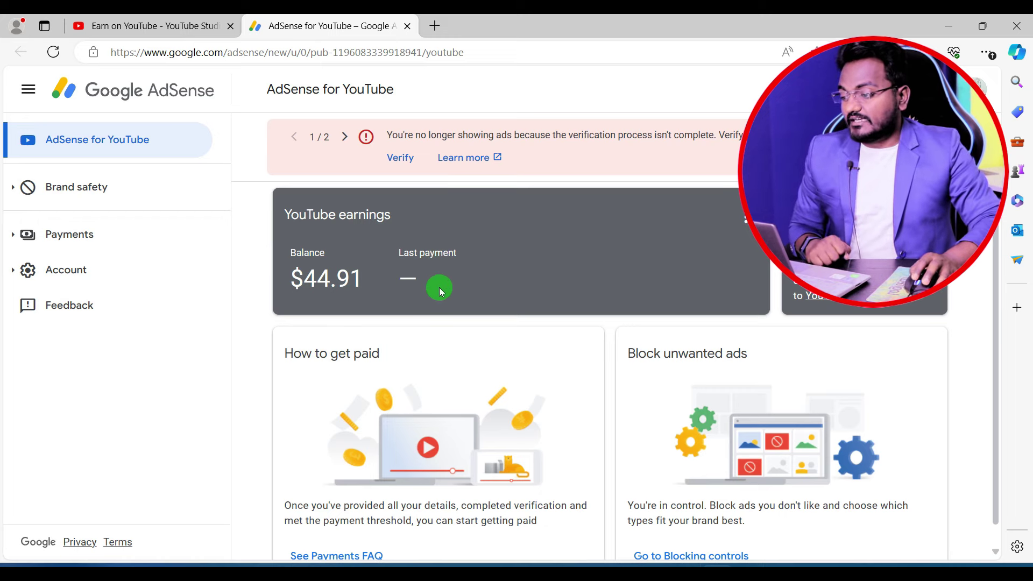
- Follow the Verify link in the red warning banner to start identity verification
left_click(388, 161)
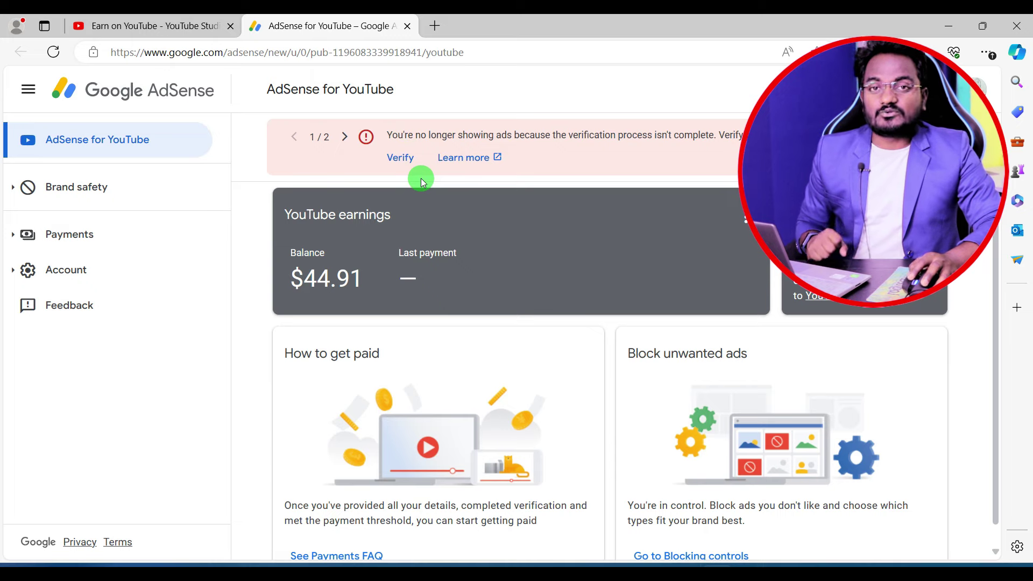
left_click(401, 160)
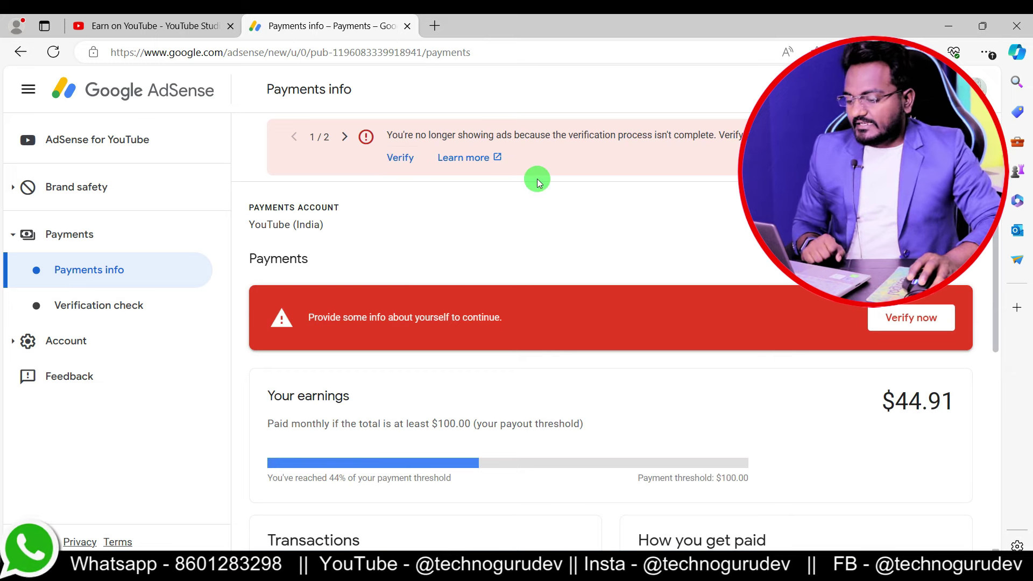
left_click(909, 317)
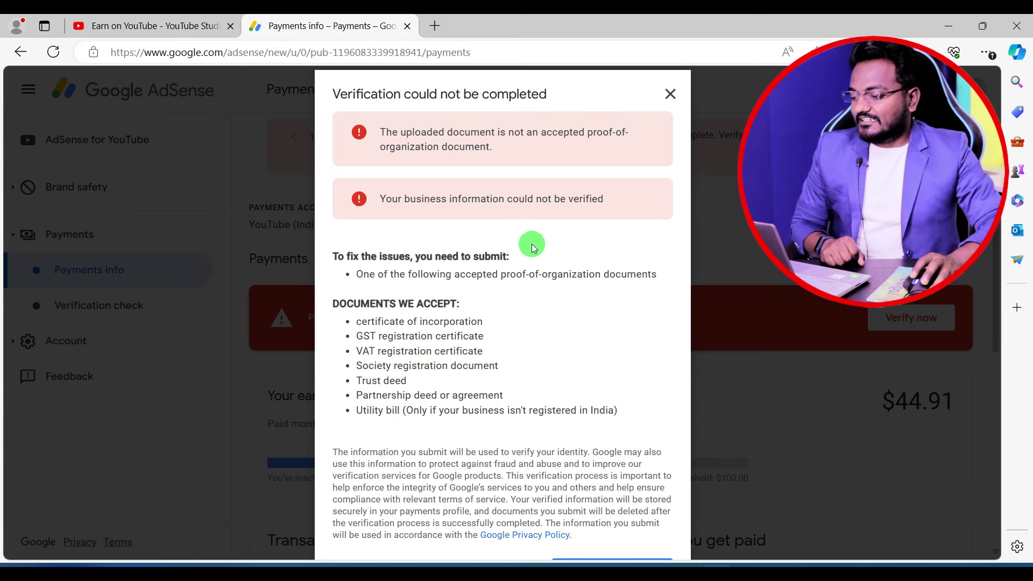
left_click(670, 94)
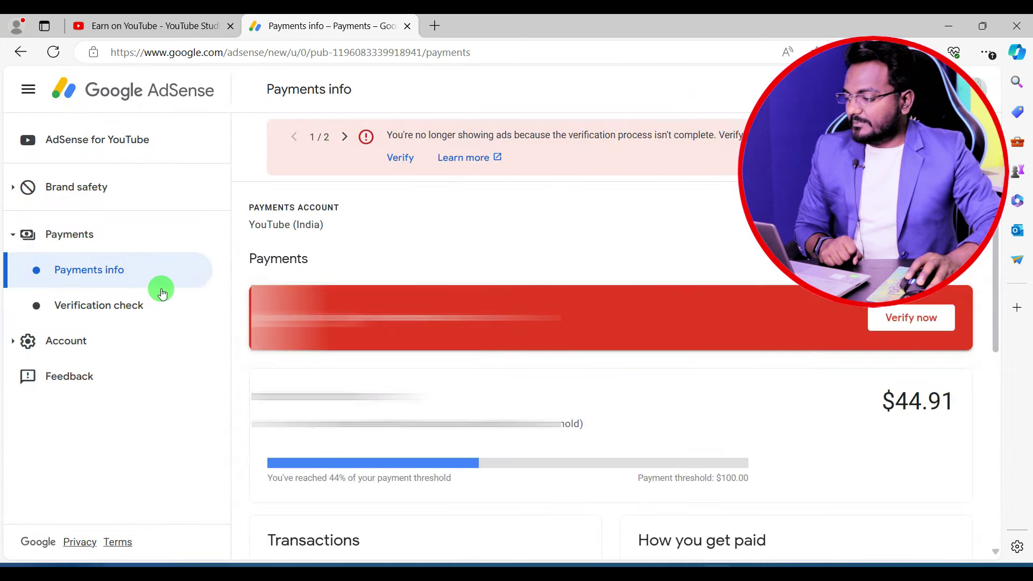
- Open the payments settings and try editing the Business account type
scroll(673, 345, "down", 8)
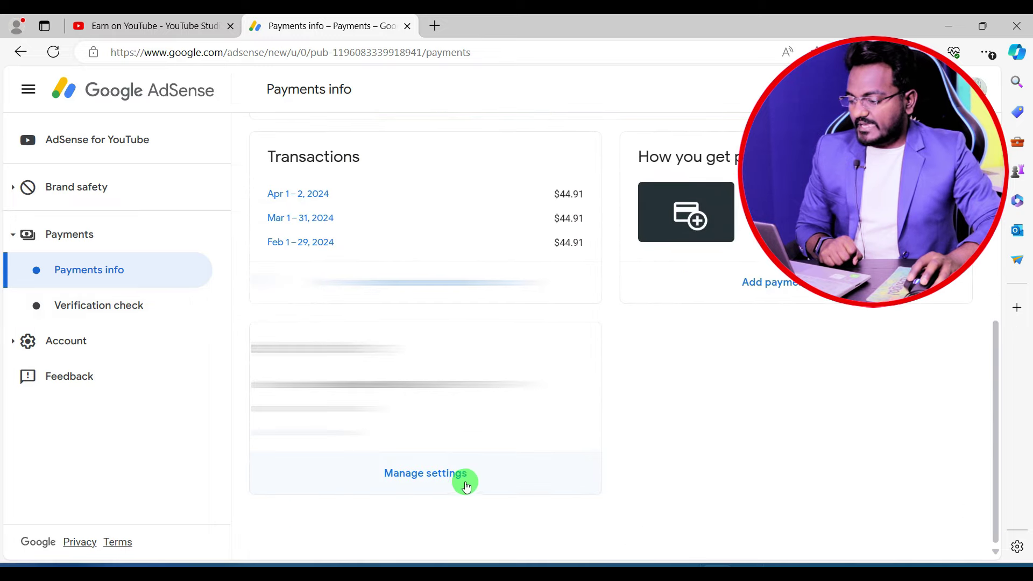
left_click(438, 479)
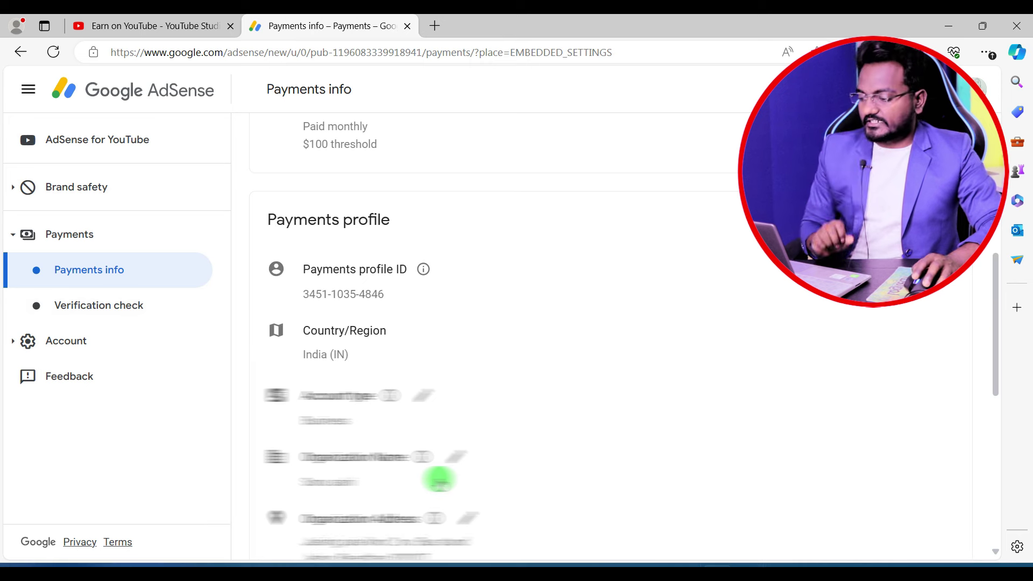
scroll(437, 478, "down", 1)
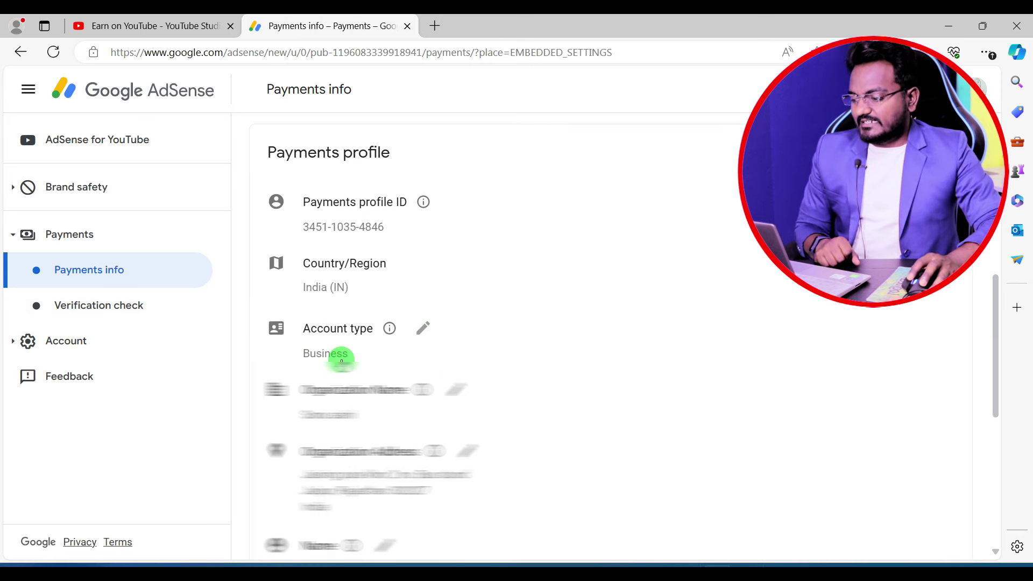
left_click(417, 330)
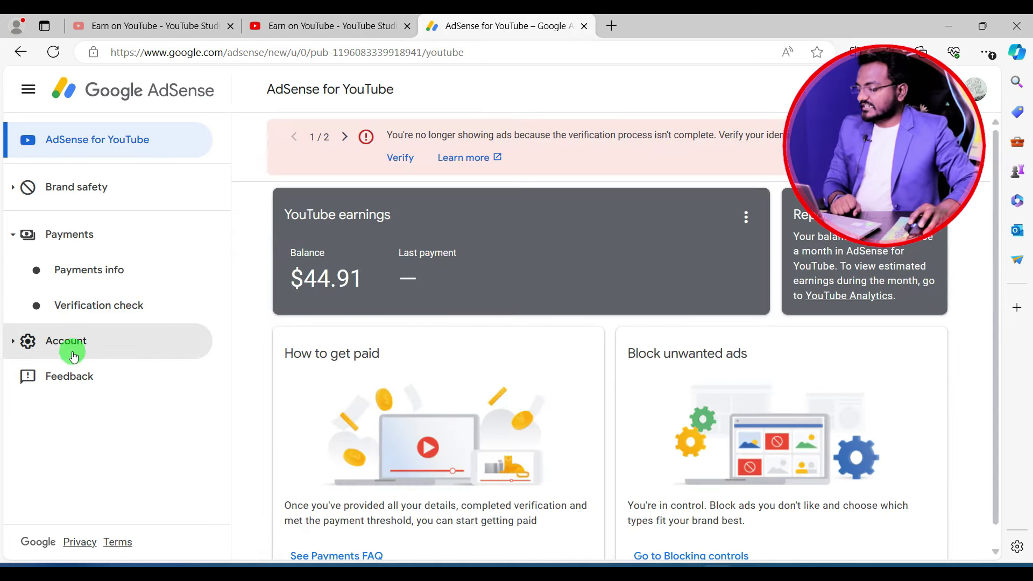
- Navigate to Account > Settings > Account information
left_click(67, 345)
left_click(92, 374)
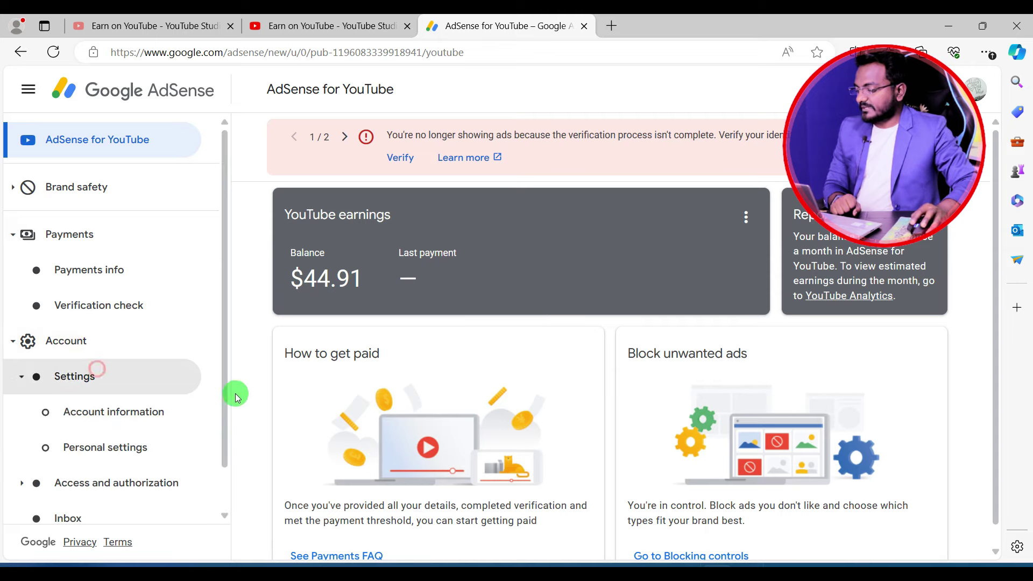
left_click(130, 420)
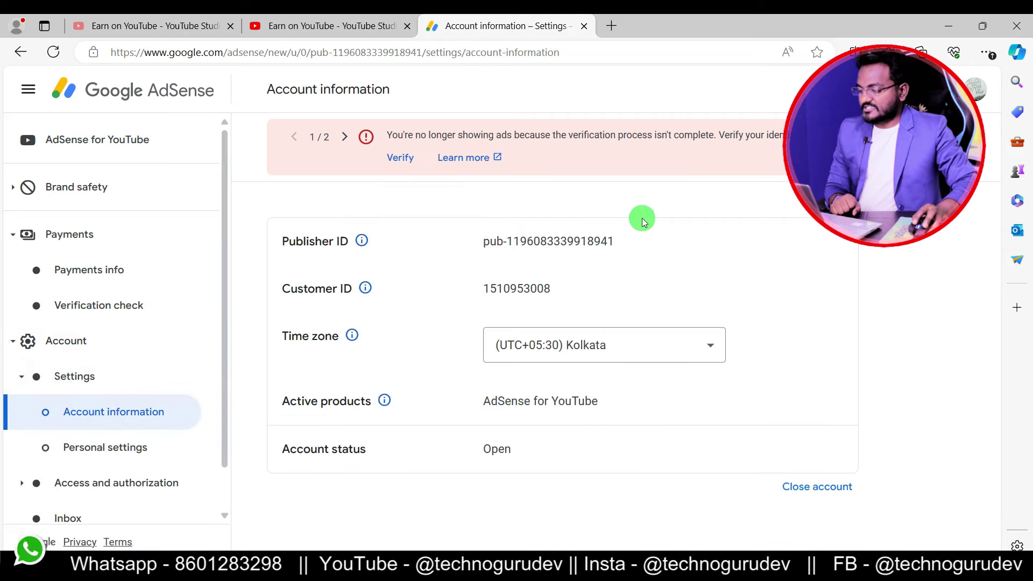
- Choose Close account, tick AdSense for YouTube, and confirm Close my account(s)
left_click(811, 487)
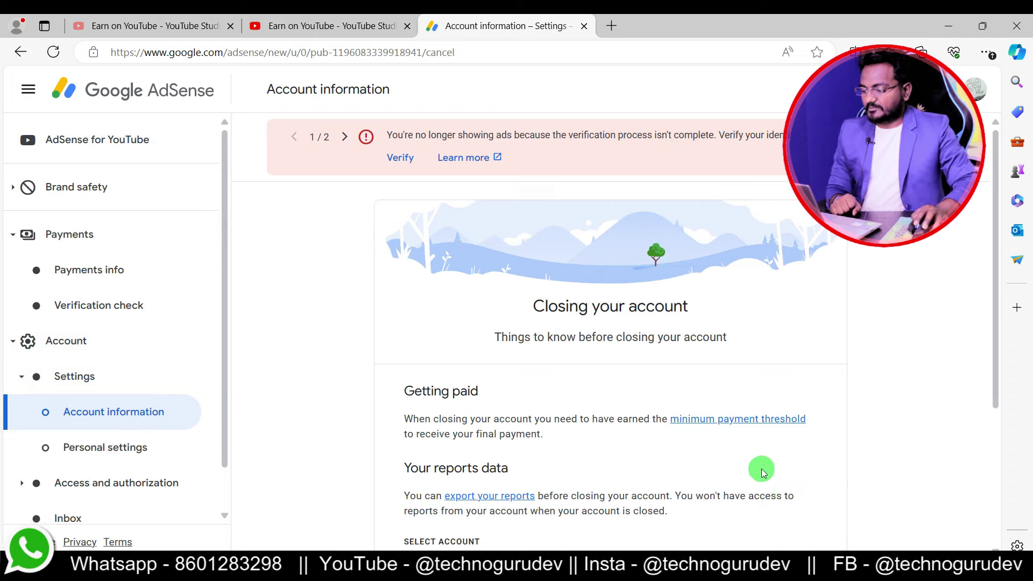
scroll(587, 317, "down", 3)
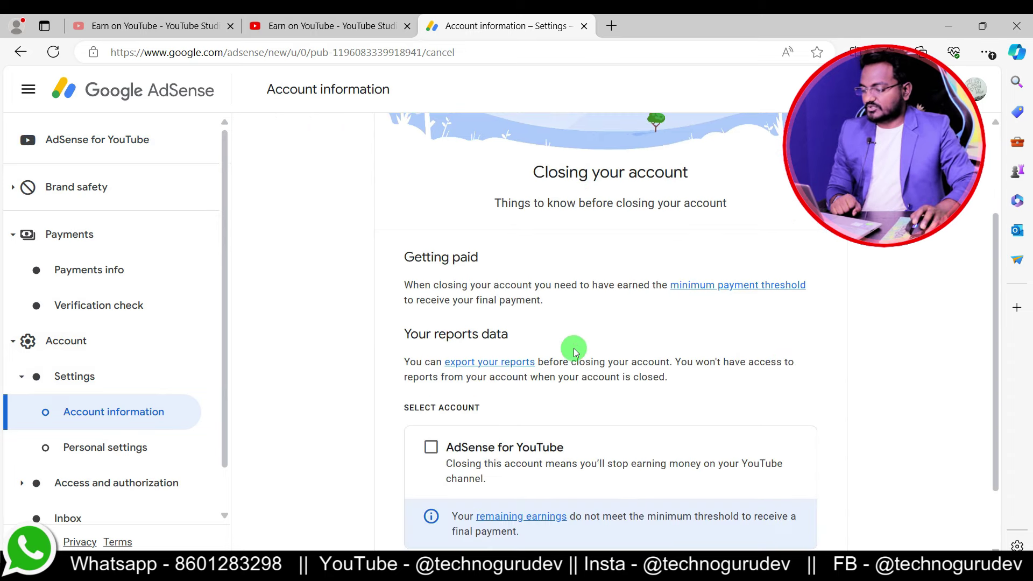
scroll(676, 397, "down", 2)
left_click(431, 365)
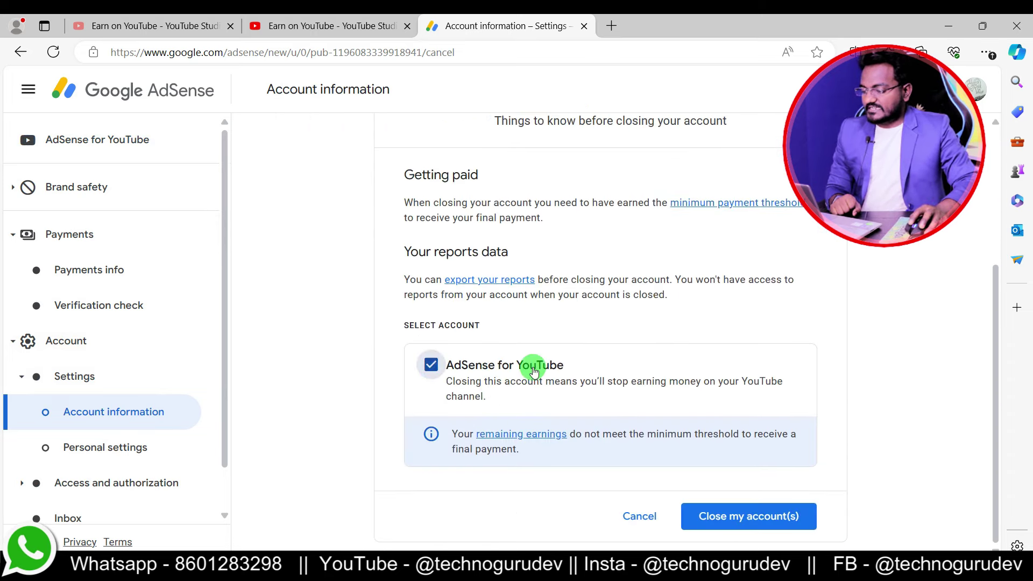
left_click(711, 520)
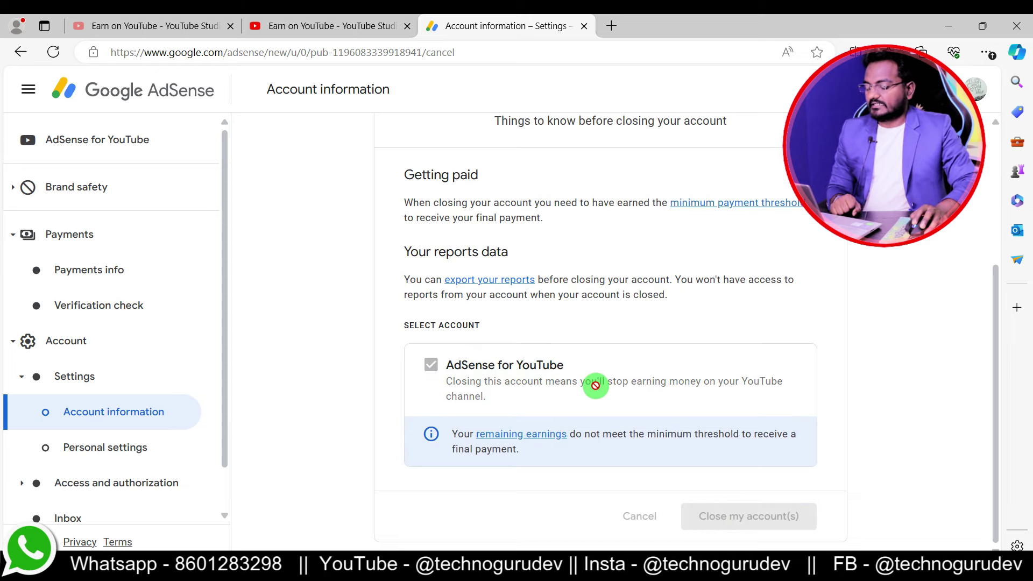
scroll(596, 385, "up", 2)
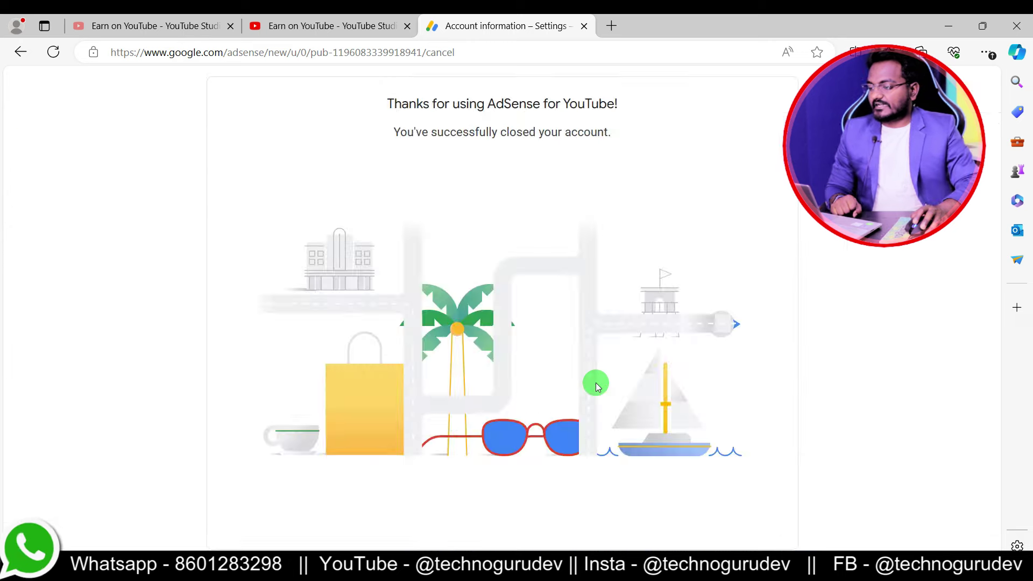
- Highlight the account-closed confirmation message
left_click_drag(378, 103, 639, 152)
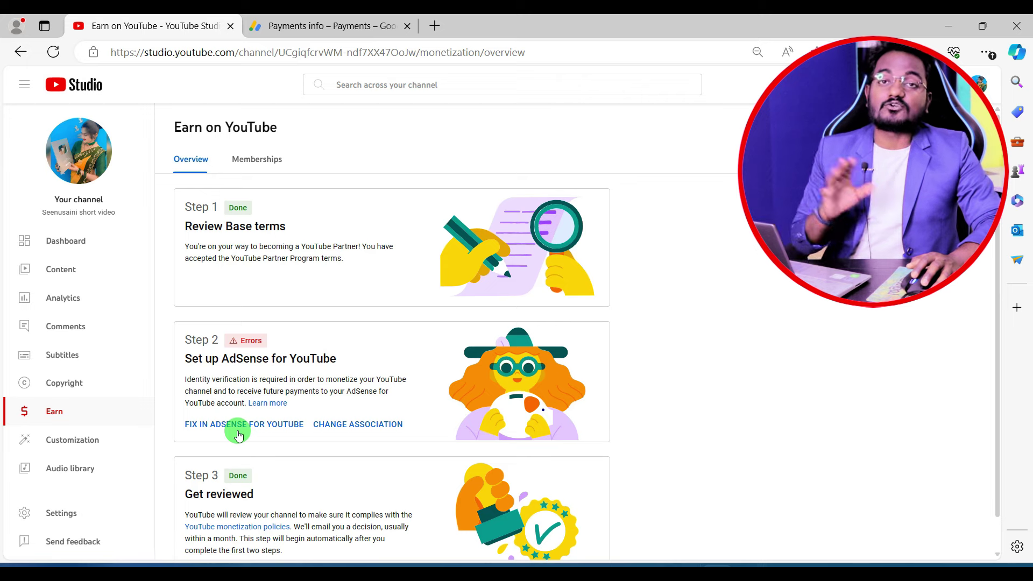
- Change the channel's AdSense association, answering 'No, I don't have an existing account', and continue
left_click(345, 425)
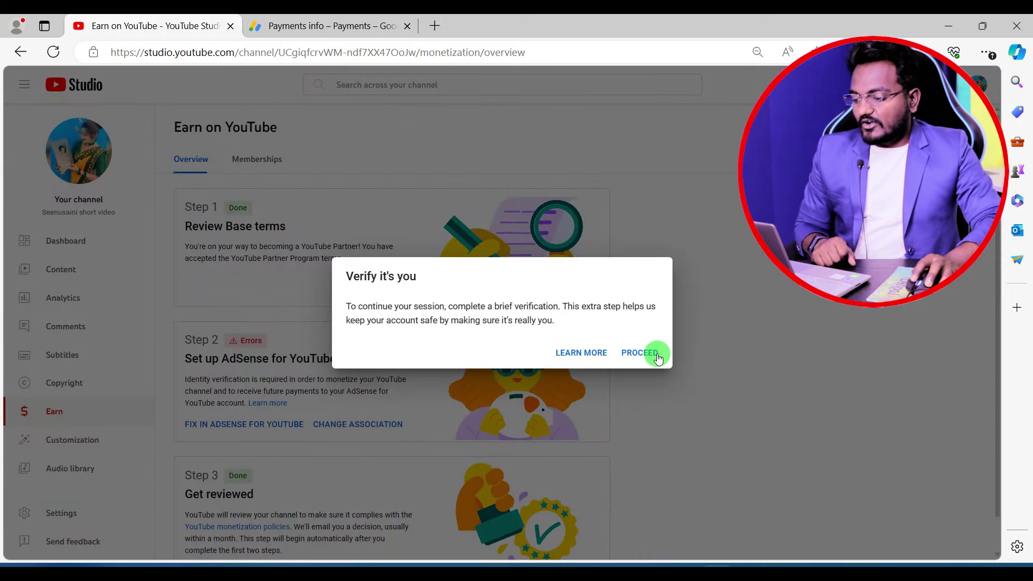
left_click(638, 355)
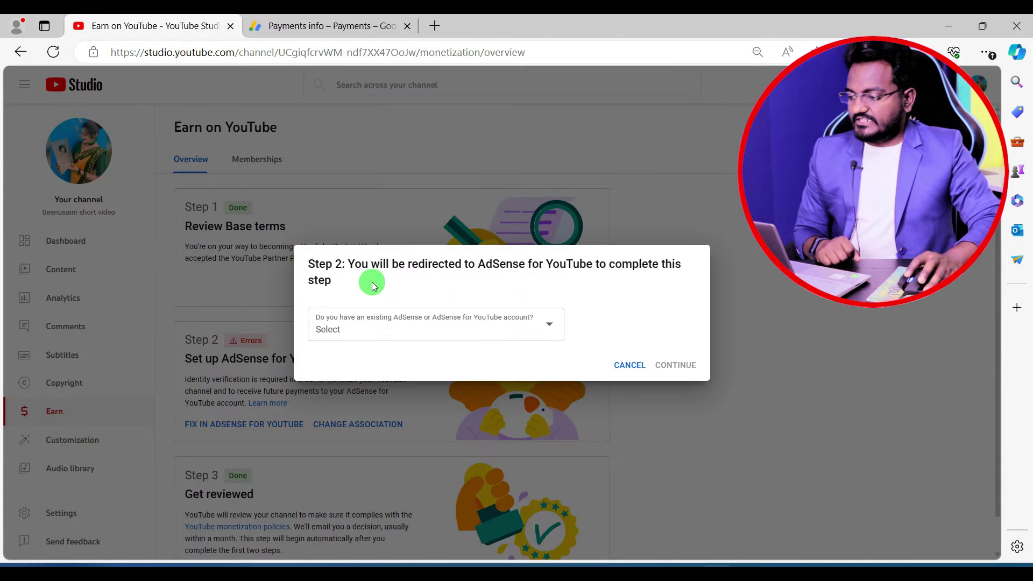
left_click(386, 327)
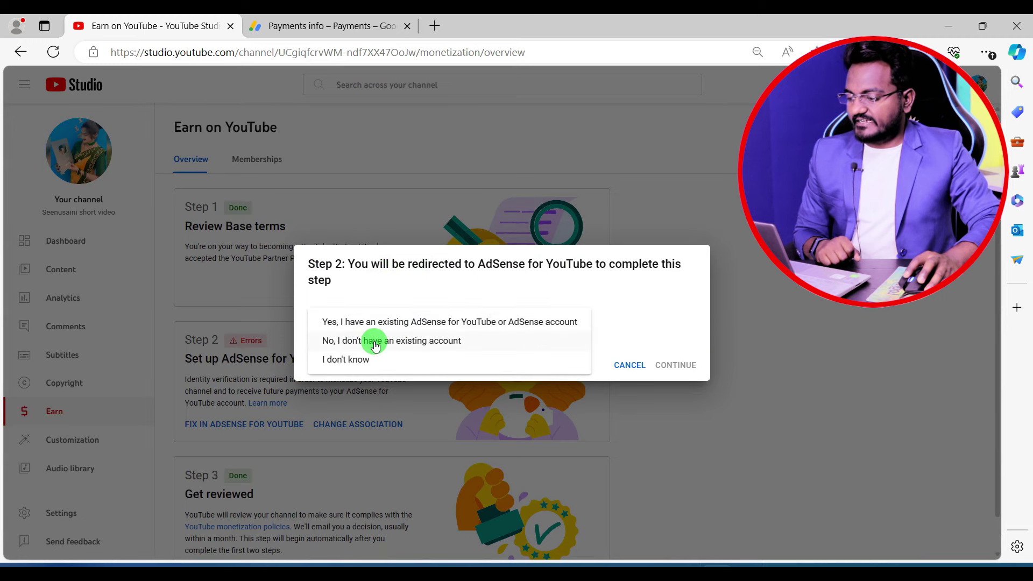
left_click(375, 345)
left_click(673, 416)
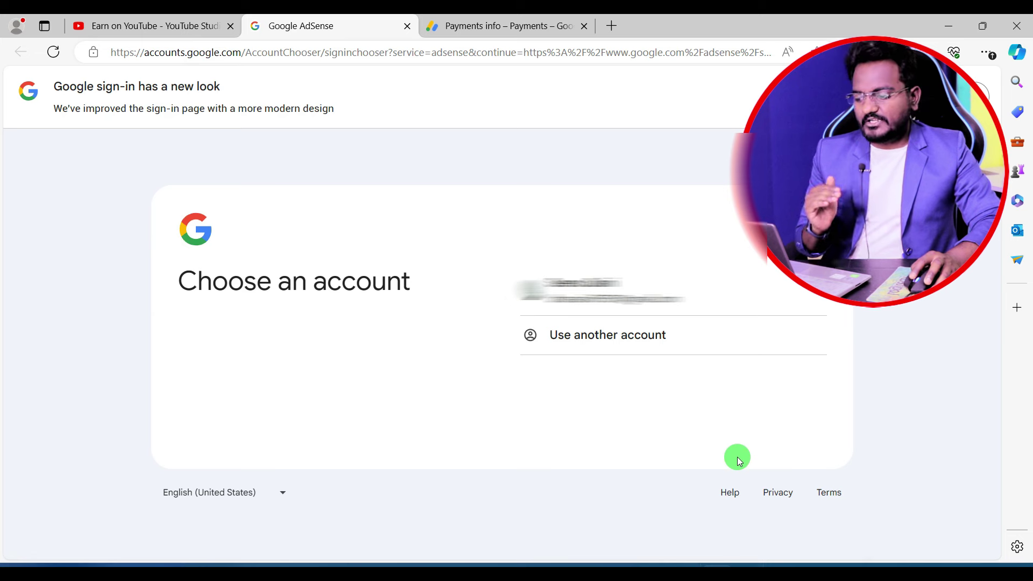
- Choose Use another account, then Create account for personal use
left_click(608, 336)
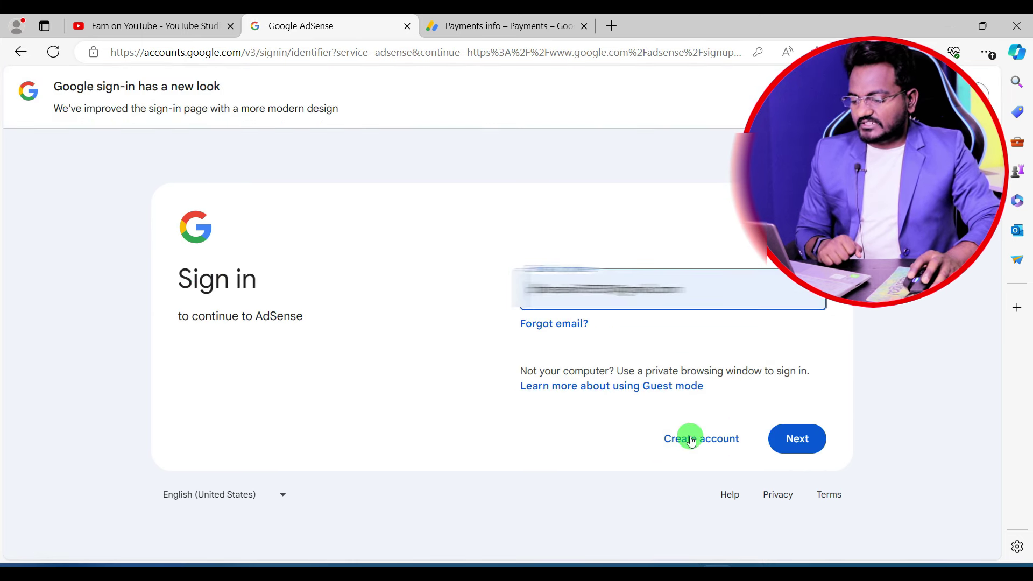
left_click(682, 433)
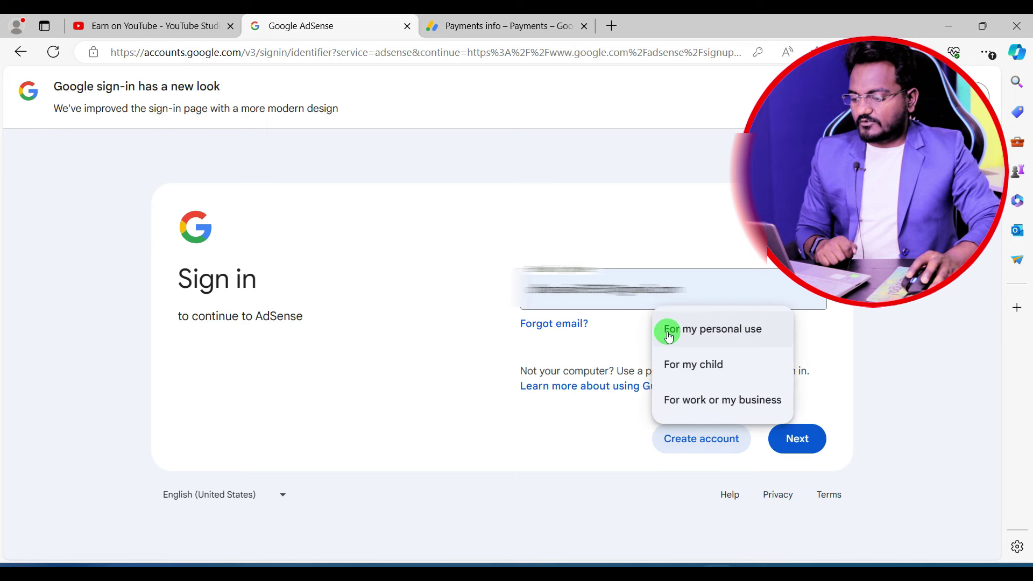
left_click(693, 335)
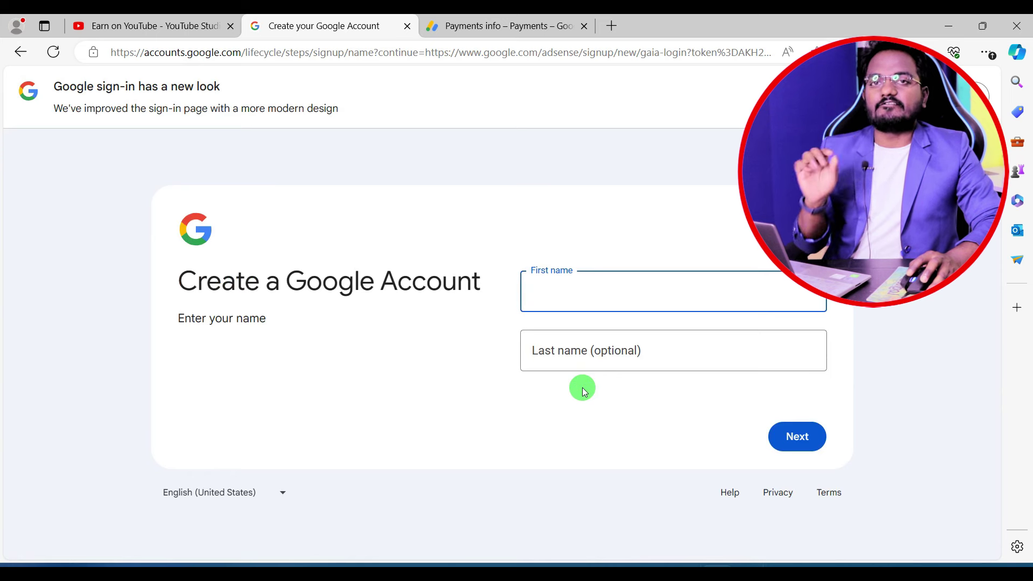
- Enter name, birthday and gender, create a custom Gmail address, and set a password
left_click(771, 431)
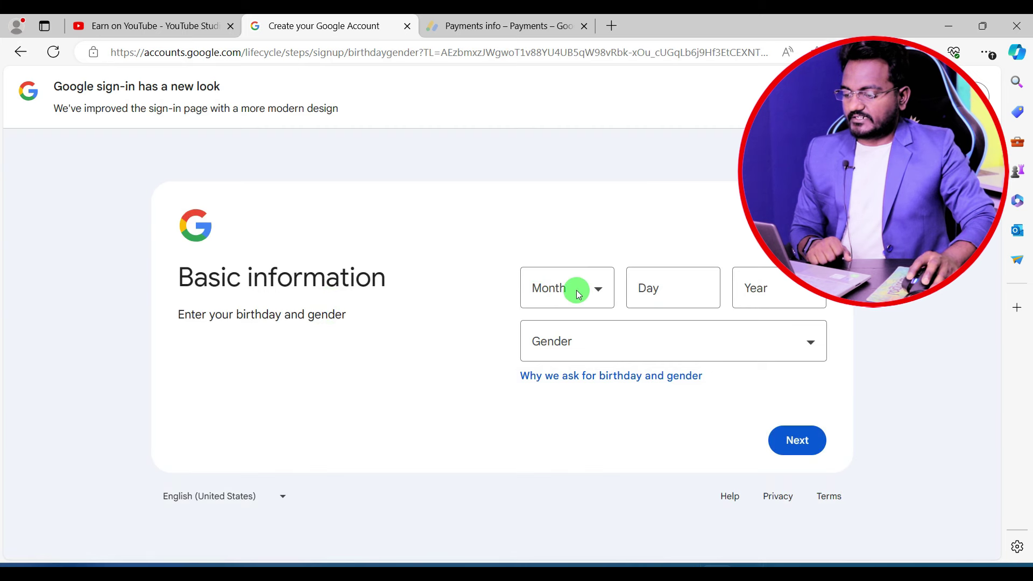
left_click(797, 442)
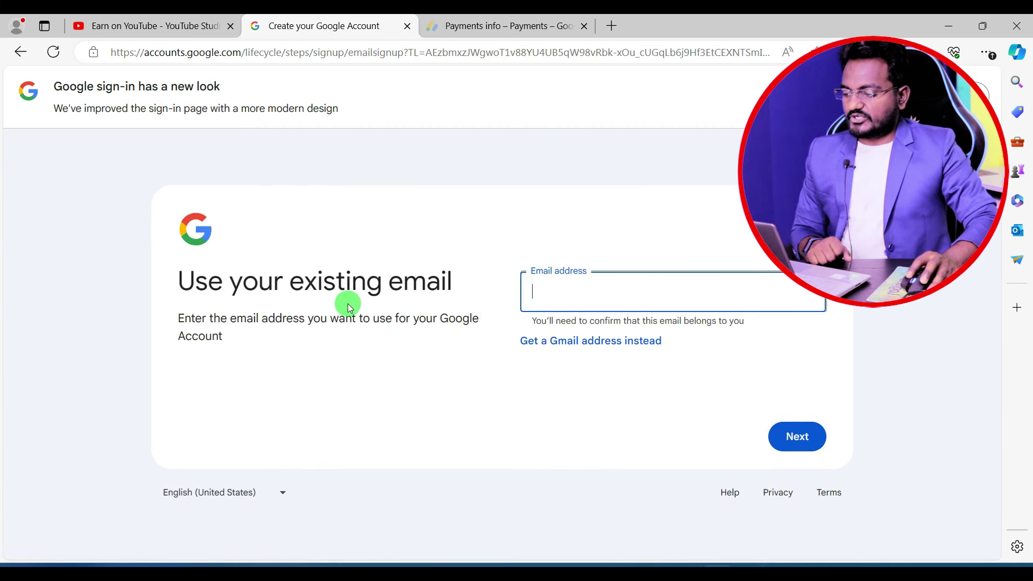
left_click(558, 344)
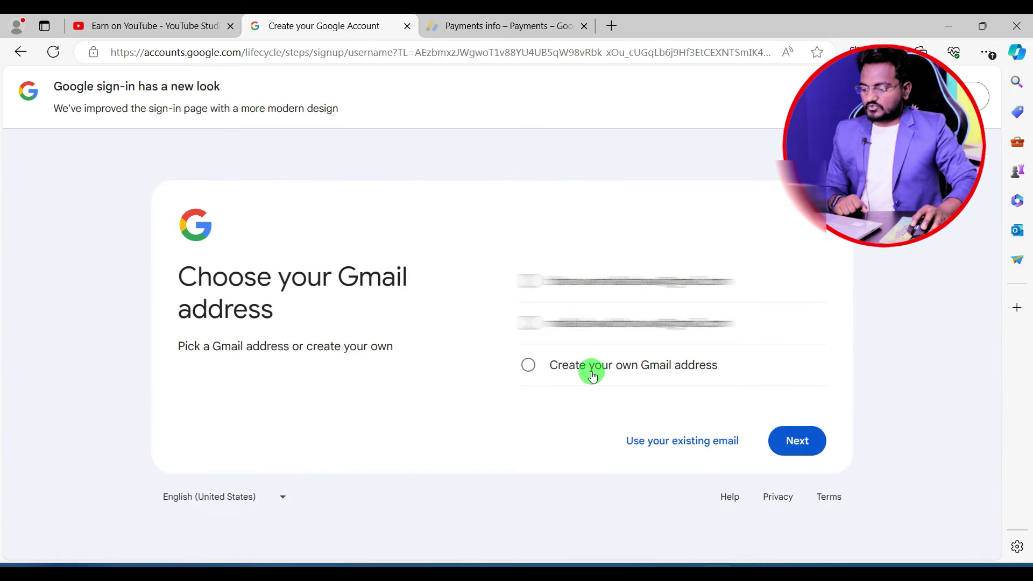
left_click(591, 371)
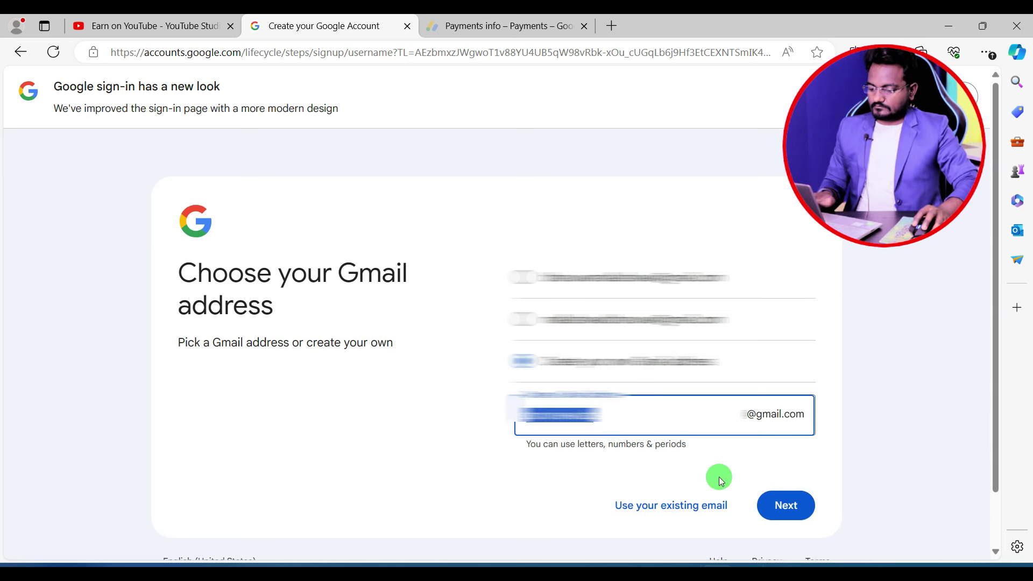
left_click(787, 505)
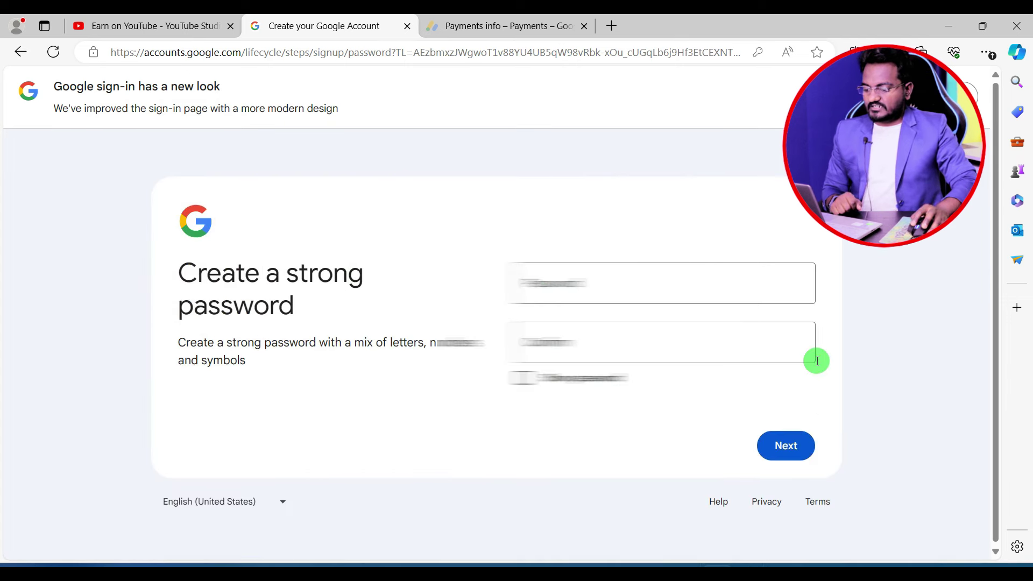
key("Return")
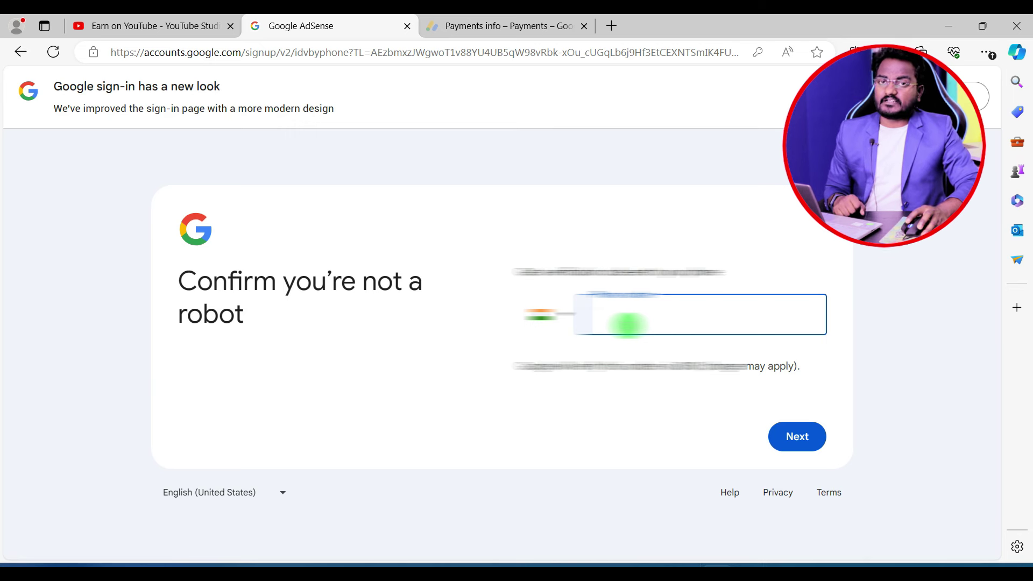
- Submit the phone number and texted code, skip the recovery email, confirm details, and agree to terms
key("Return")
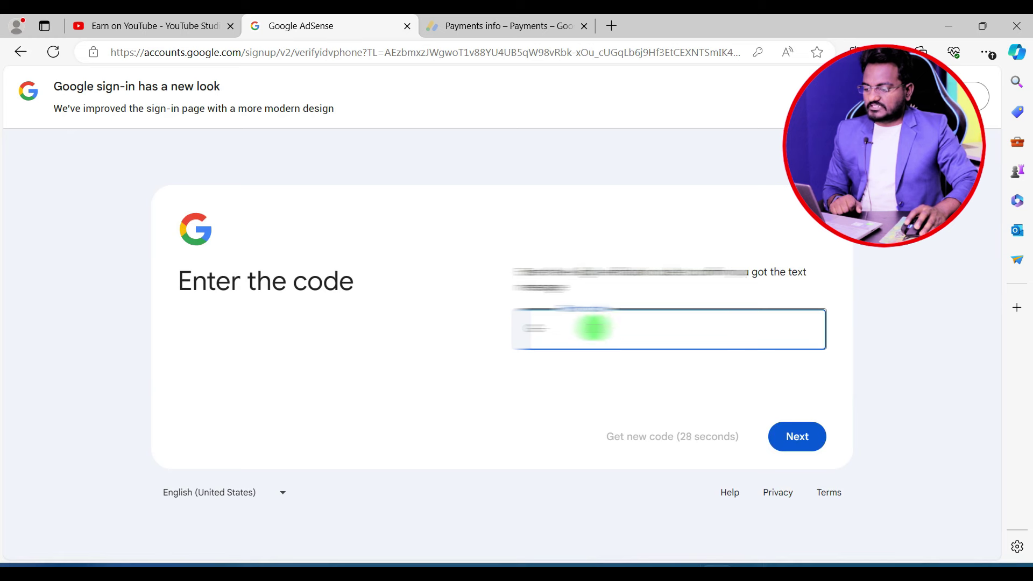
left_click(798, 433)
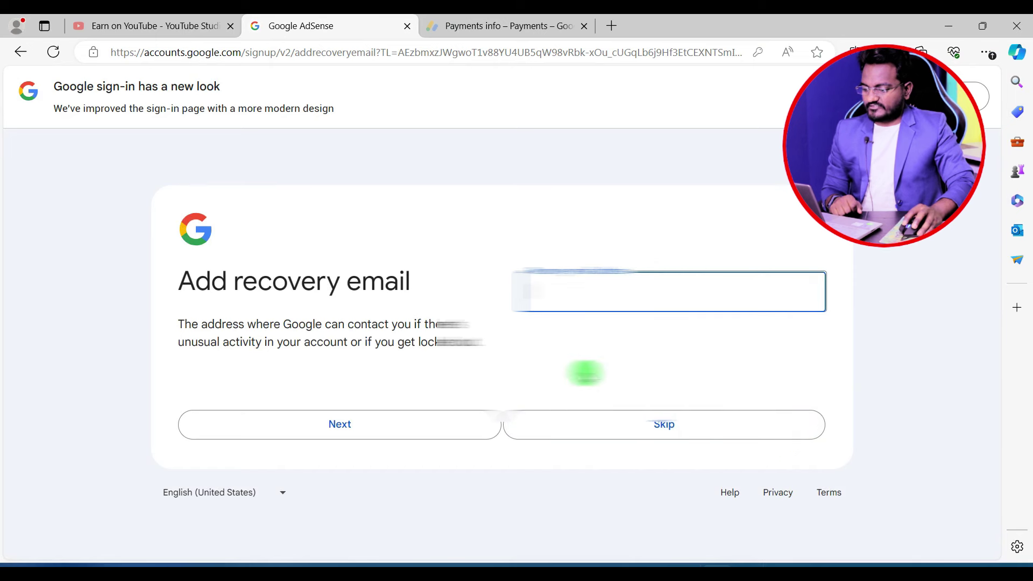
left_click(675, 429)
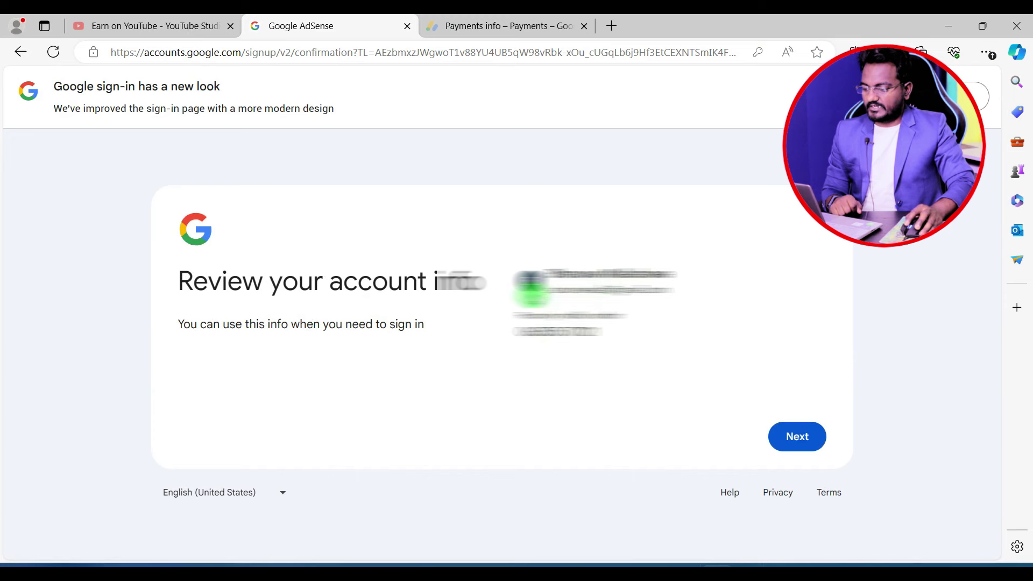
left_click(797, 447)
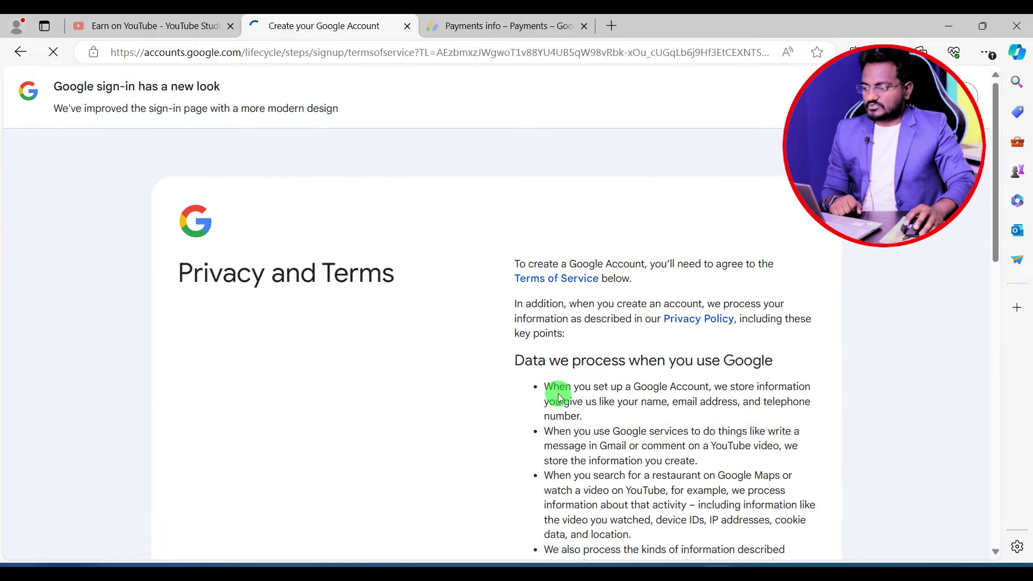
scroll(476, 357, "down", 15)
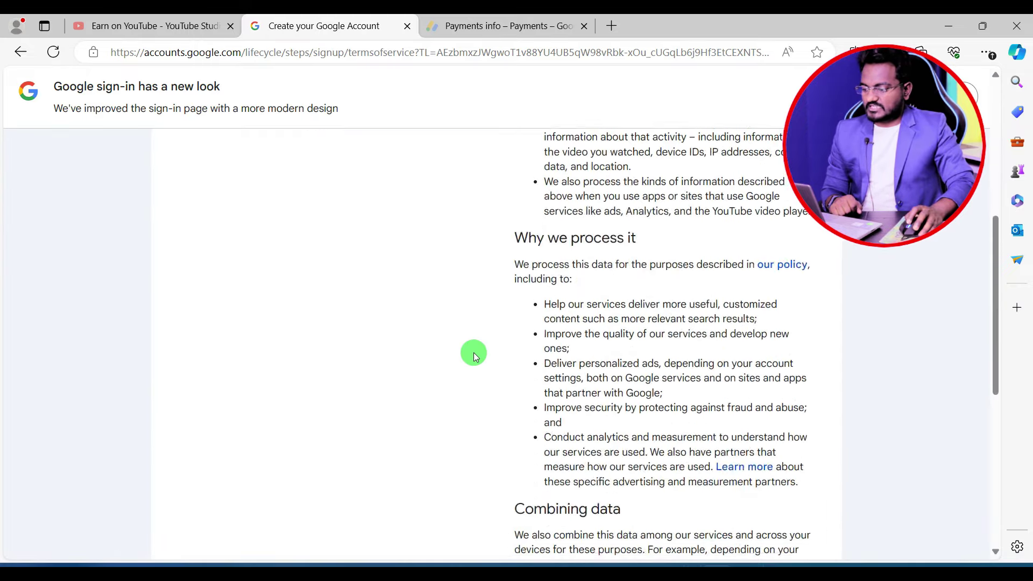
left_click(783, 450)
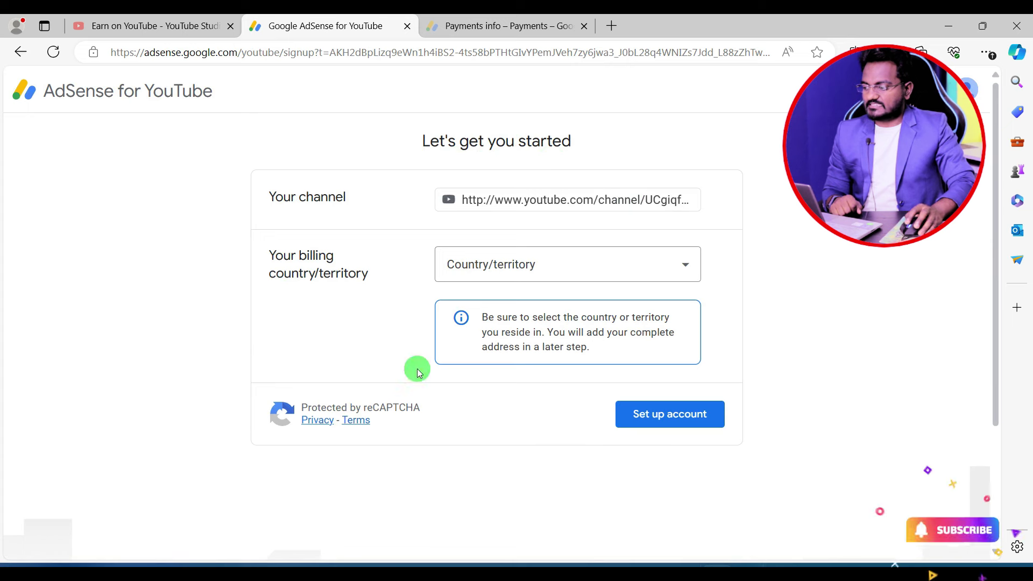
- Choose India as the billing country for AdSense for YouTube
left_click_drag(48, 92, 216, 103)
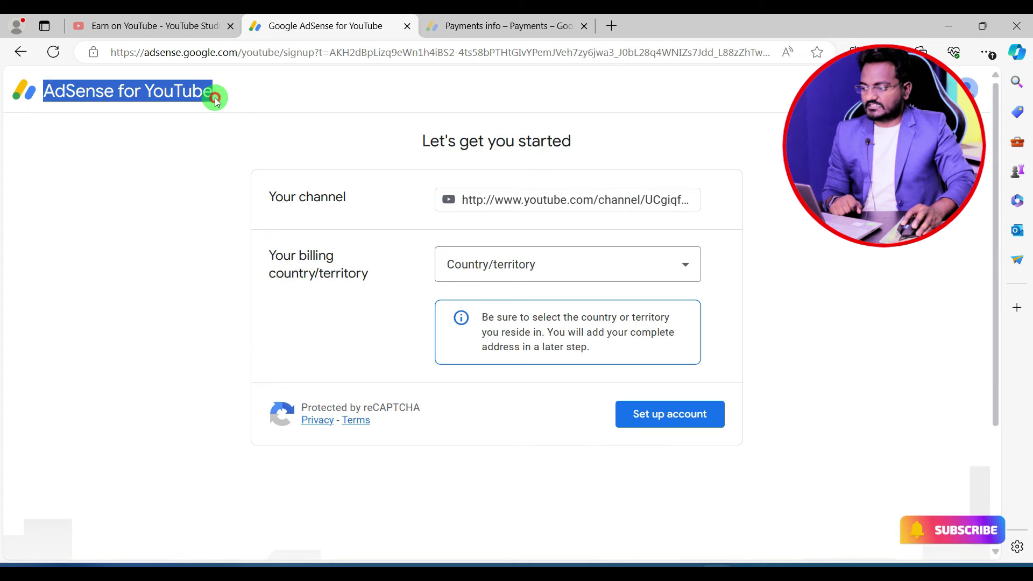
left_click(473, 265)
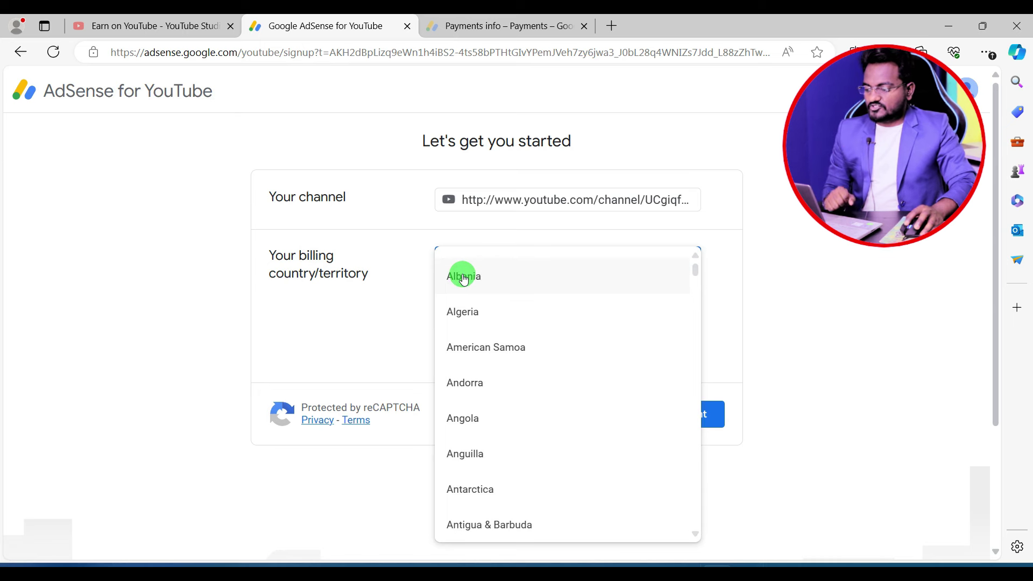
type("in")
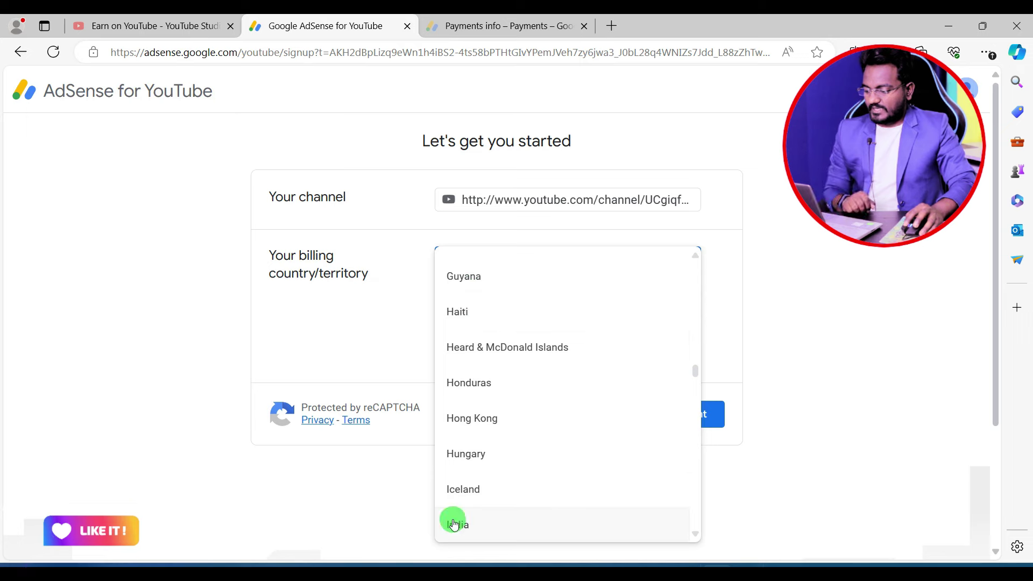
left_click(455, 524)
- Accept the AdSense agreement and submit the account setup
scroll(716, 412, "down", 4)
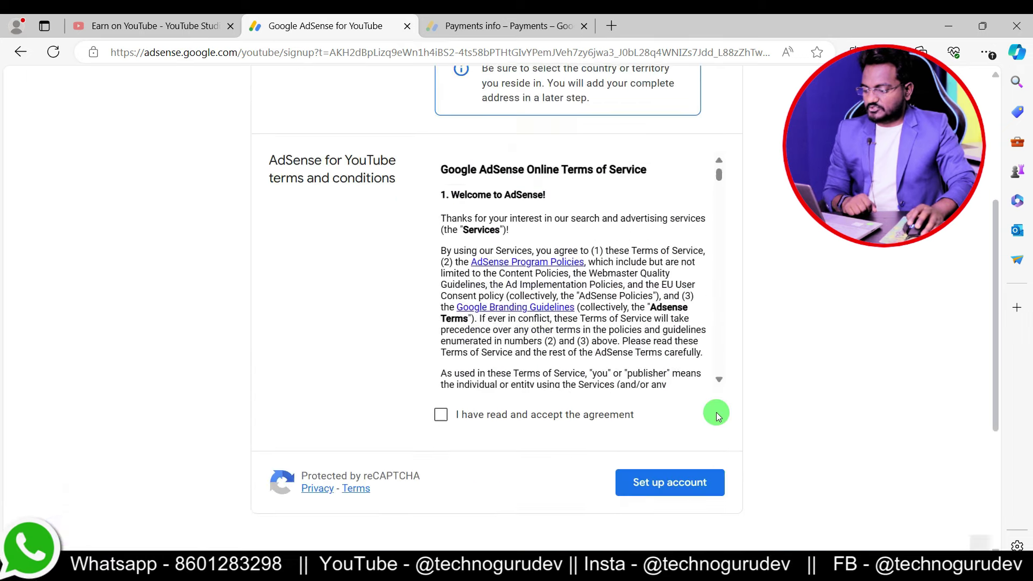
scroll(716, 412, "down", 2)
left_click(441, 292)
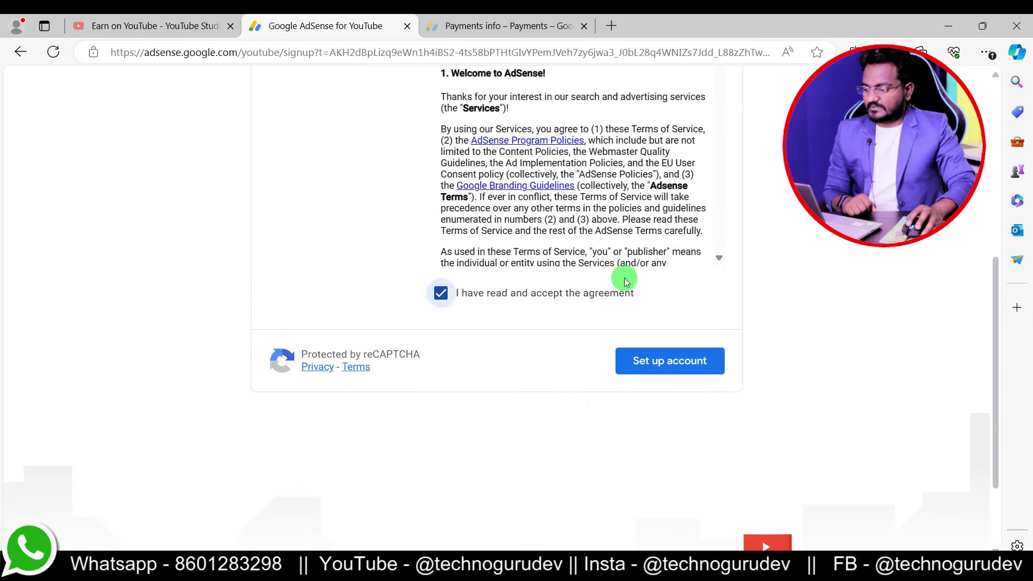
left_click(646, 374)
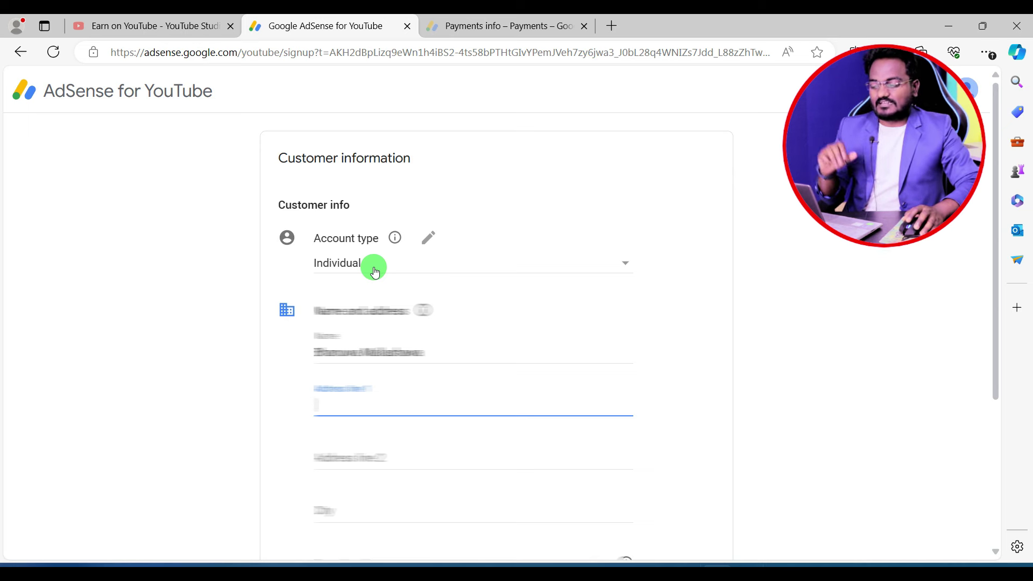
- Keep the account type as Individual and submit the customer information with the completed address
left_click(393, 263)
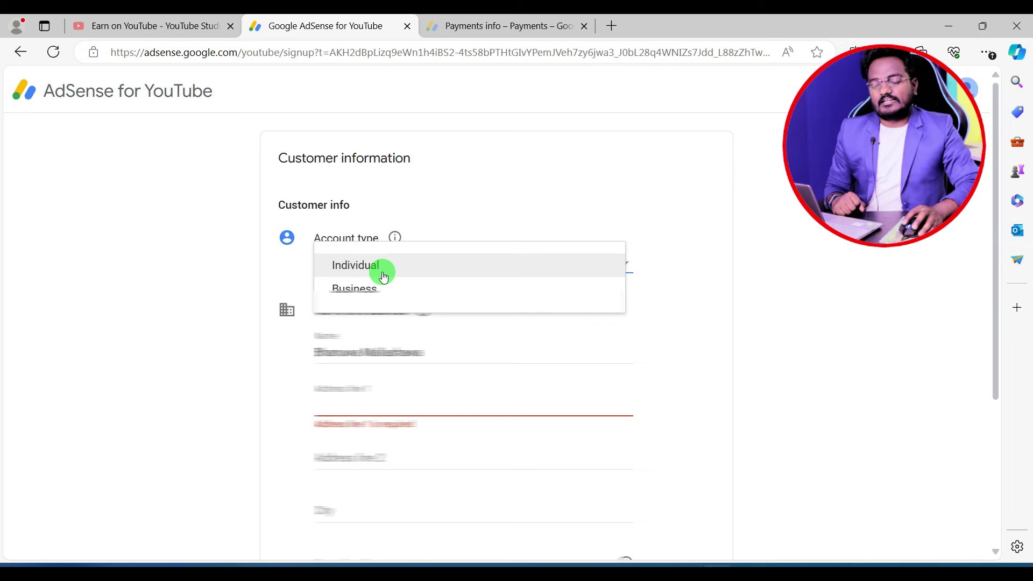
left_click(384, 272)
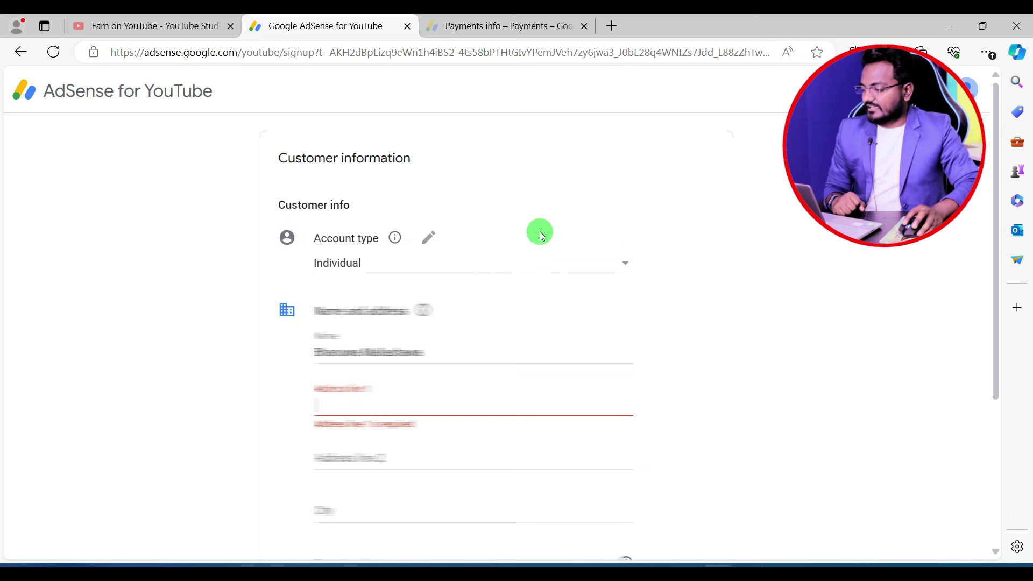
scroll(426, 420, "down", 3)
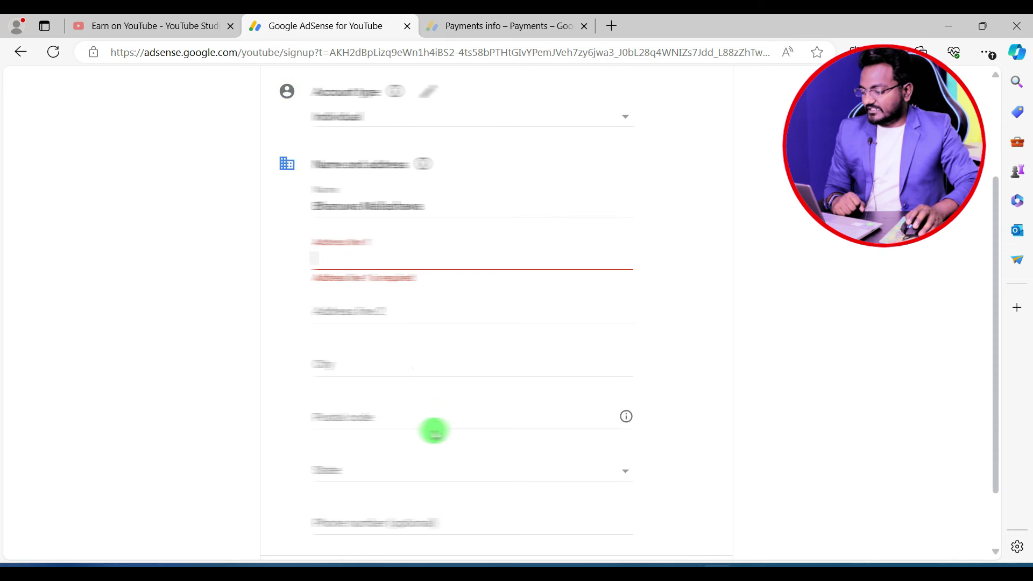
scroll(435, 432, "down", 2)
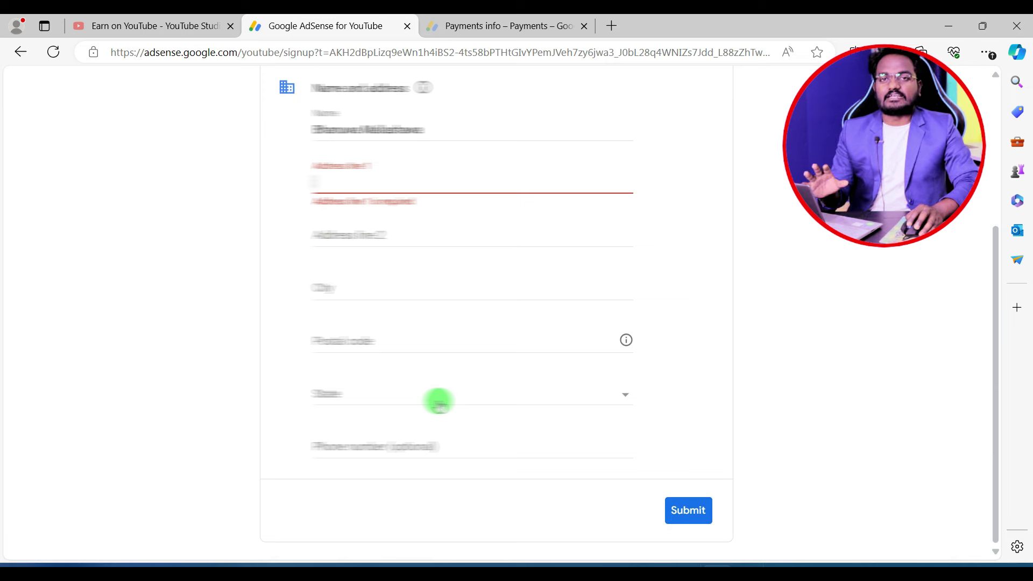
scroll(439, 401, "up", 2)
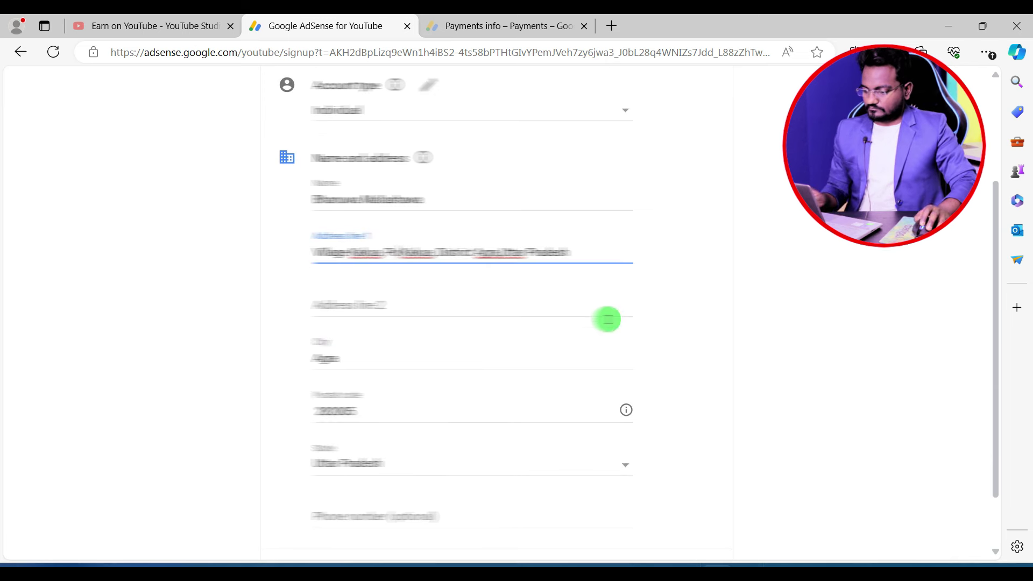
scroll(646, 409, "down", 2)
left_click(689, 509)
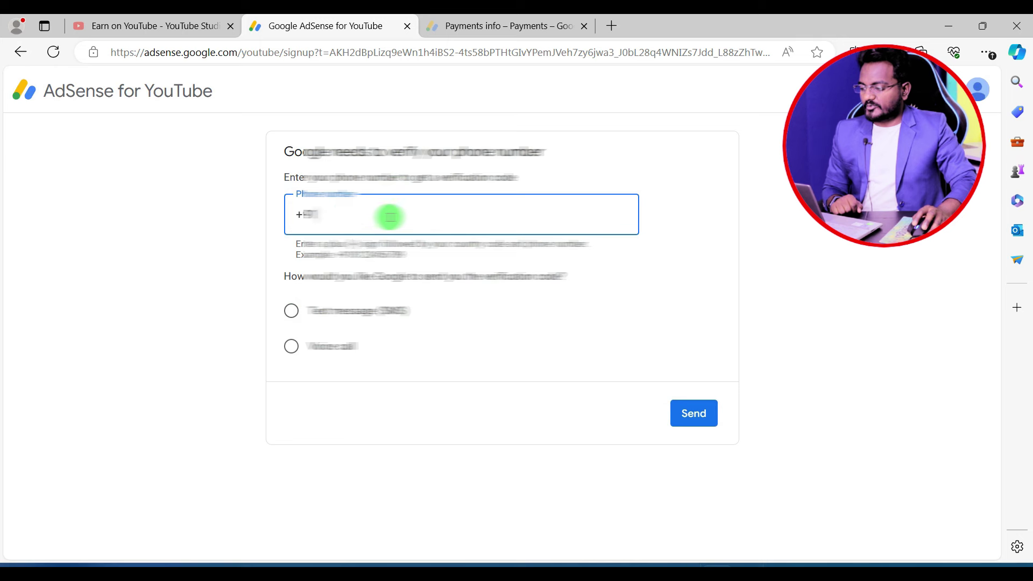
- Enter the phone number, get a code by text message (SMS), then paste and submit it
left_click(292, 317)
left_click(682, 414)
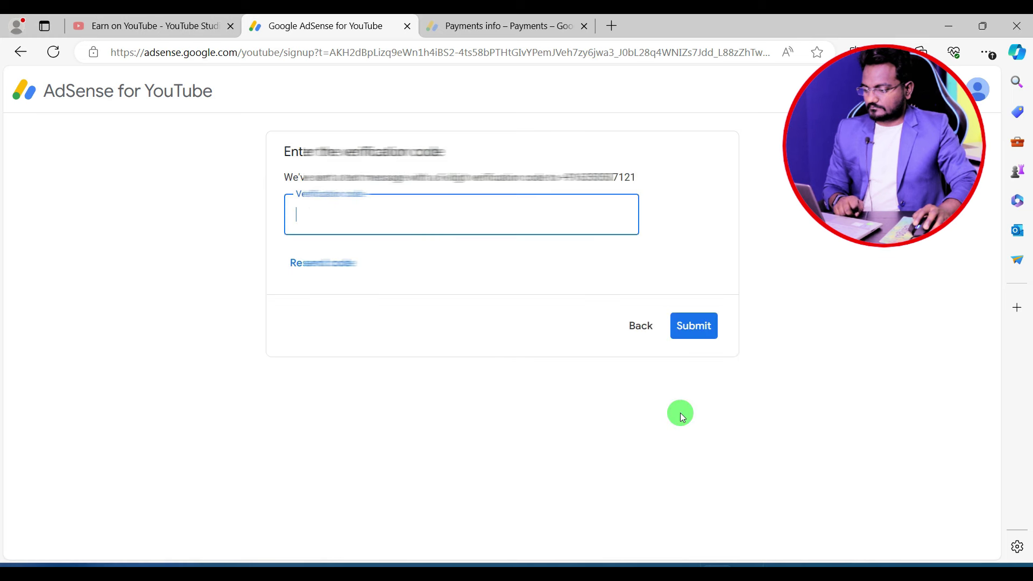
key("ctrl+v")
left_click(691, 324)
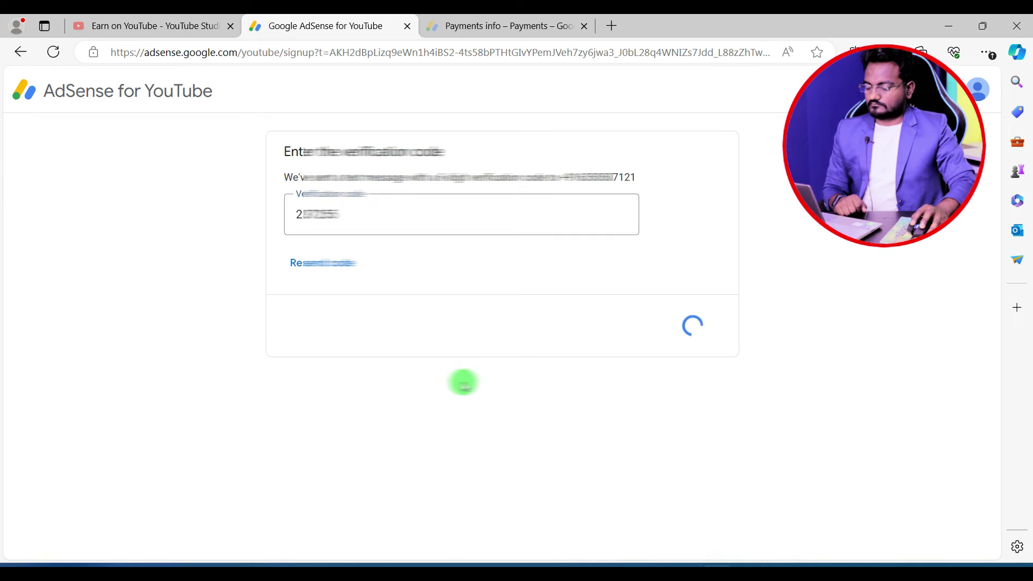